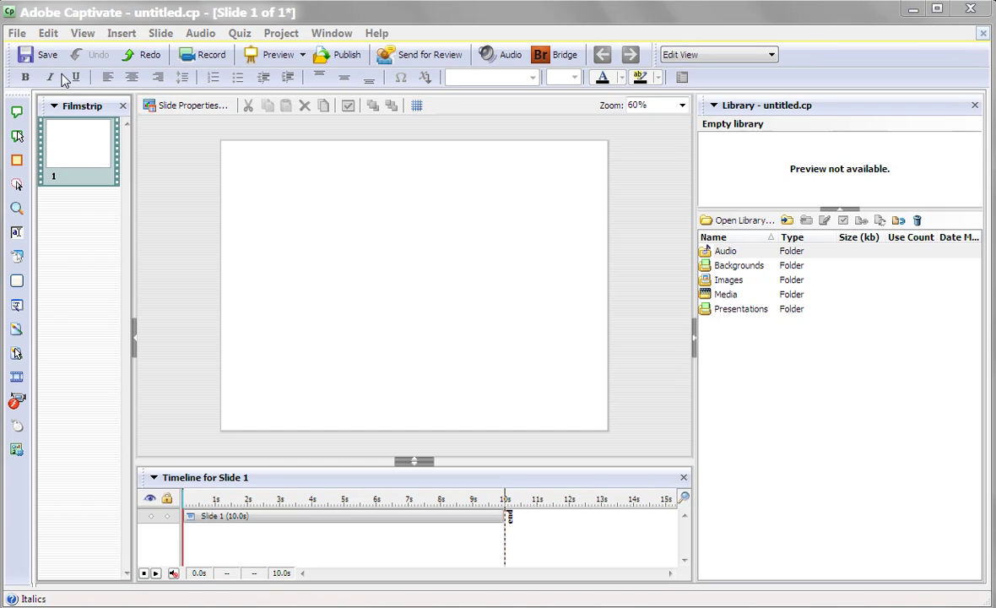
# Step: Import CpPhotoshop.psd as layers, leaving out Layer 1 and scaling according to stage size
pyautogui.click(17, 34)
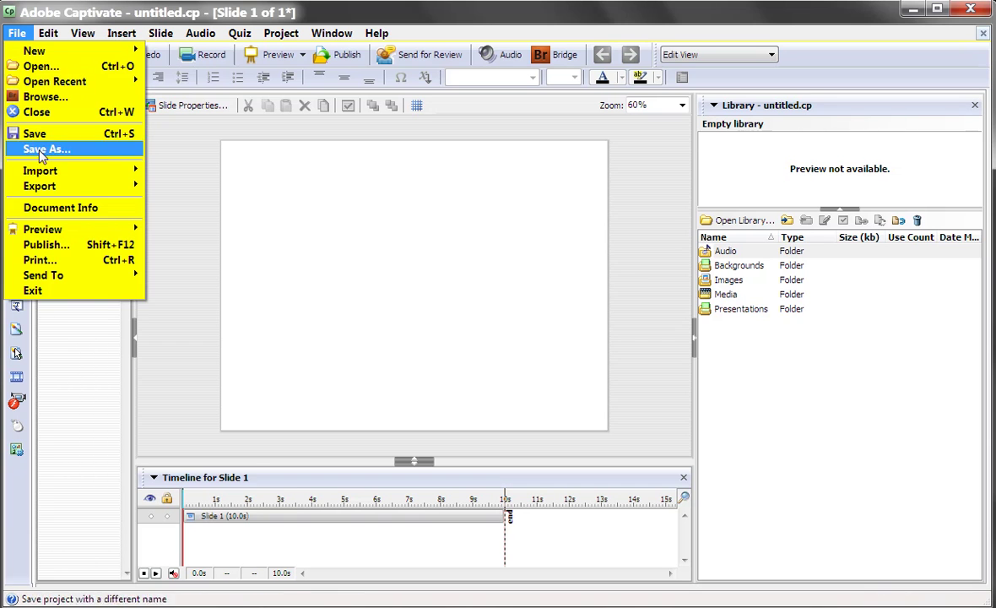
pyautogui.moveTo(49, 171)
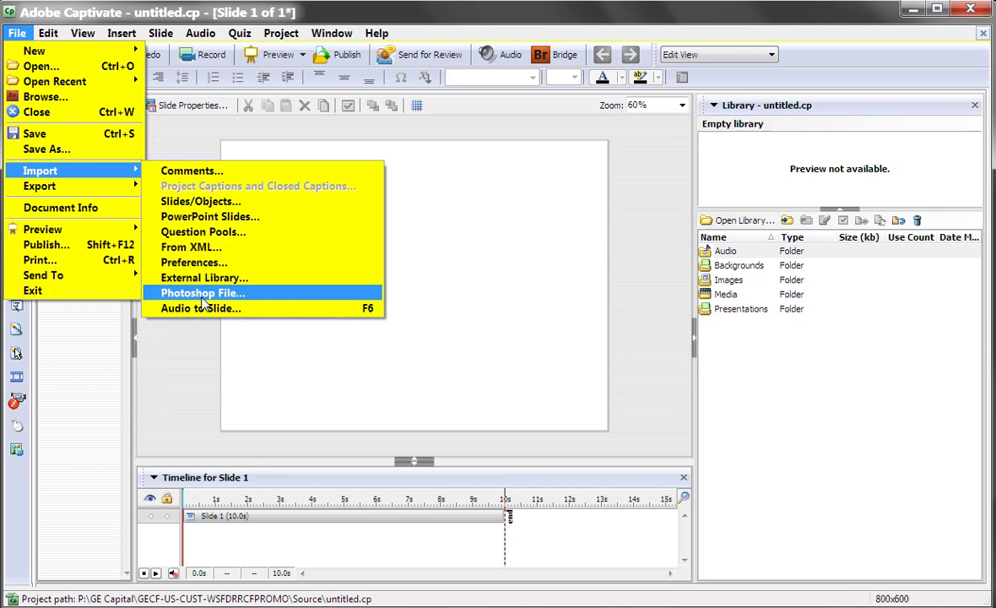
pyautogui.click(202, 293)
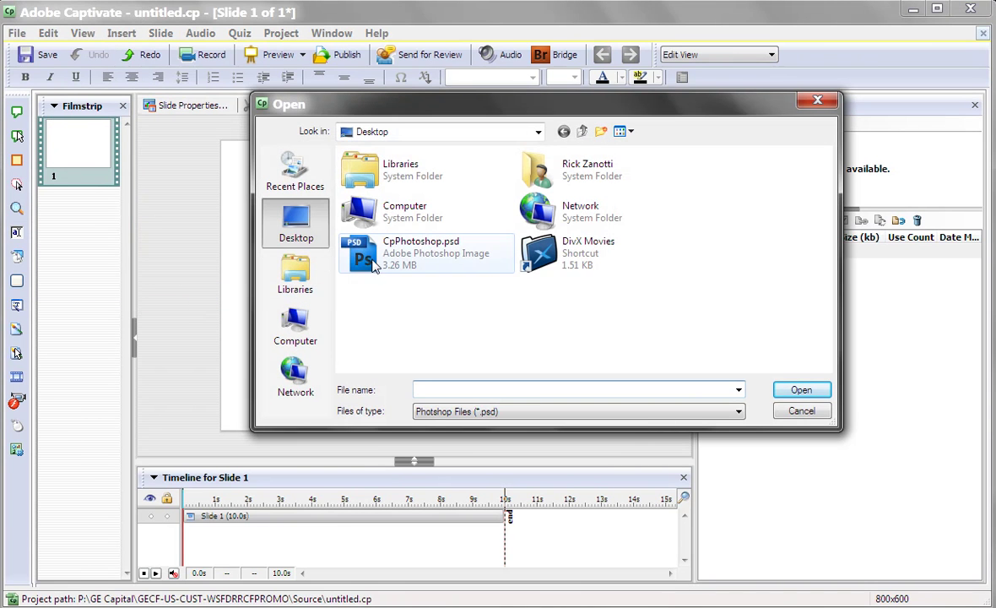
pyautogui.doubleClick(371, 261)
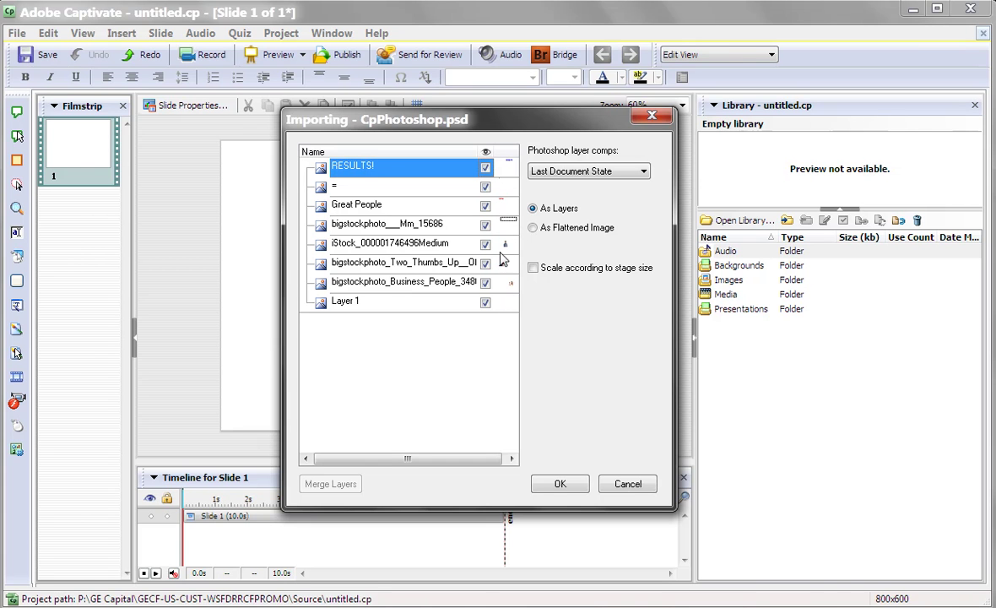
pyautogui.click(487, 304)
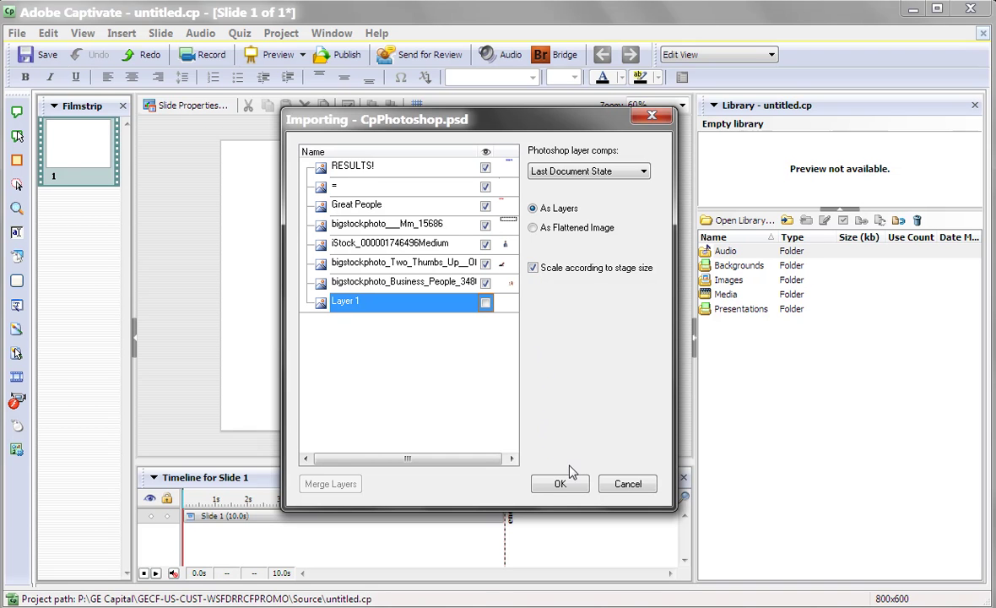
pyautogui.click(561, 485)
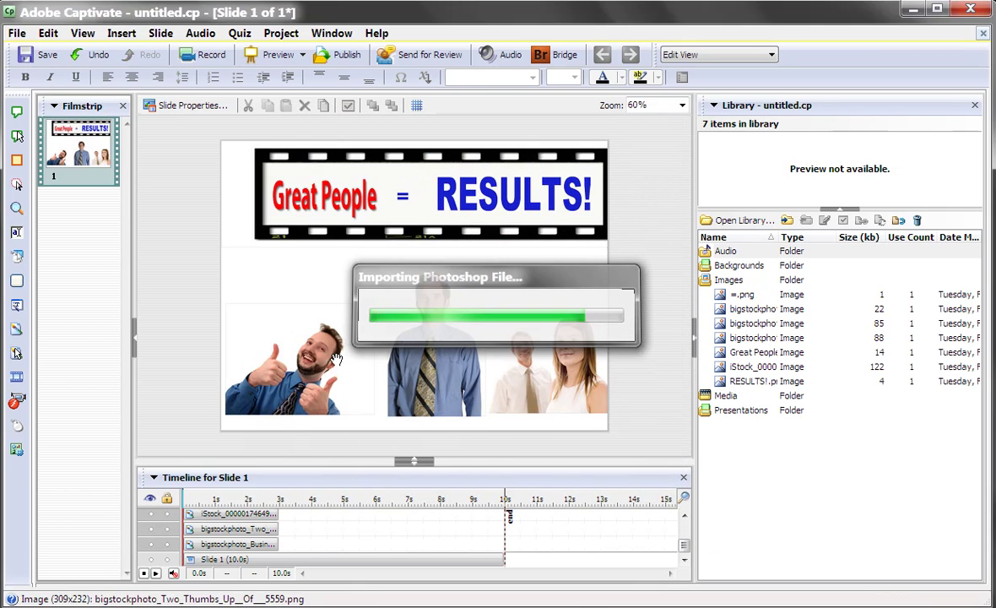
# Step: Move the three people pictures down to the slide's bottom edge, with the thumbs-up man in the left corner and the couple in the right corner
pyautogui.moveTo(324, 352)
pyautogui.mouseDown()
pyautogui.moveTo(285, 351)
pyautogui.moveTo(320, 366)
pyautogui.mouseUp()
pyautogui.moveTo(404, 348); pyautogui.dragTo(407, 372)
pyautogui.moveTo(576, 363); pyautogui.dragTo(620, 406)
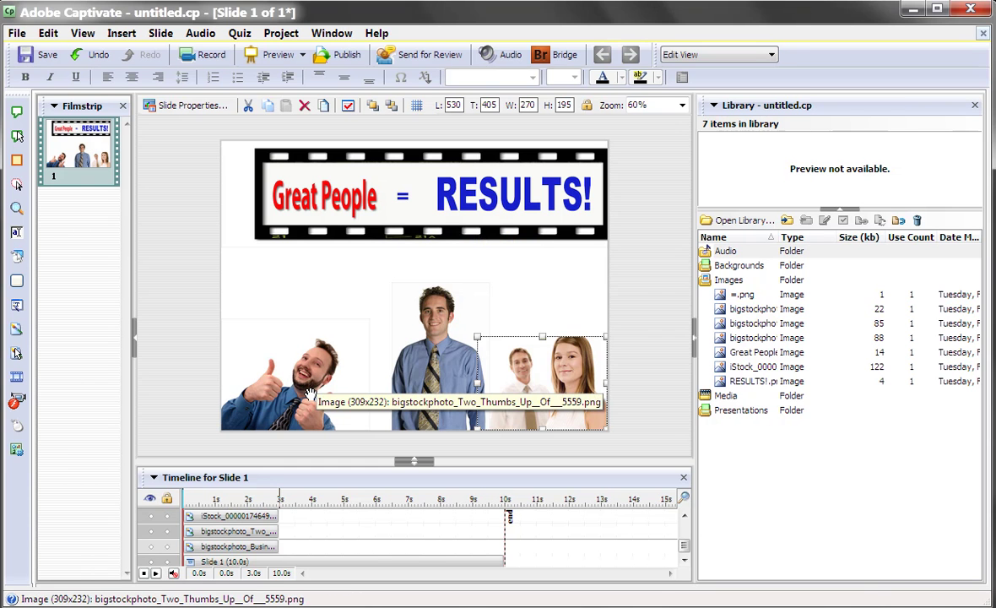
# Step: Preview the project and check the display time in the slide's properties without changing it
pyautogui.press('F4')
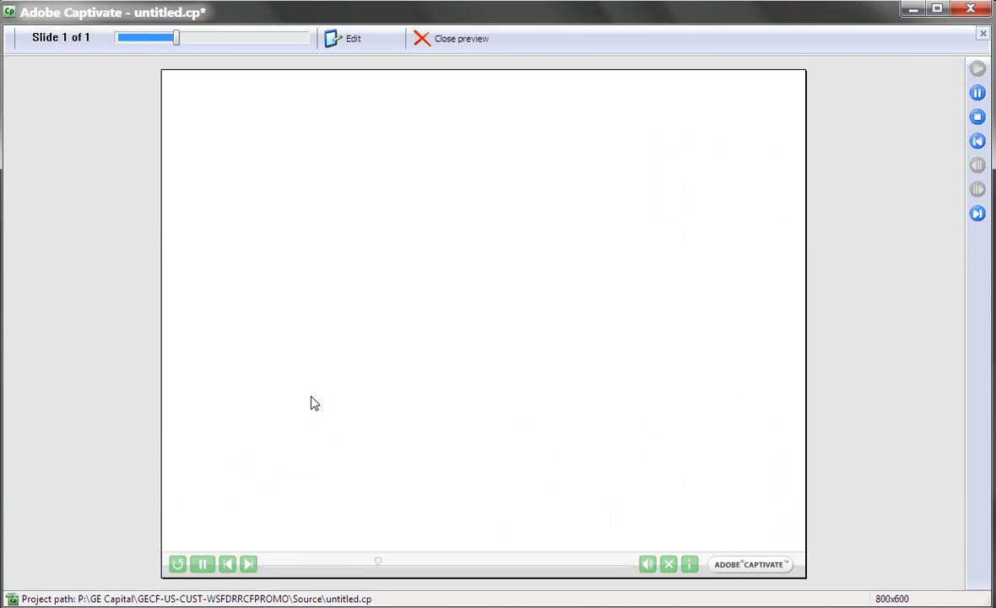
pyautogui.press('Escape')
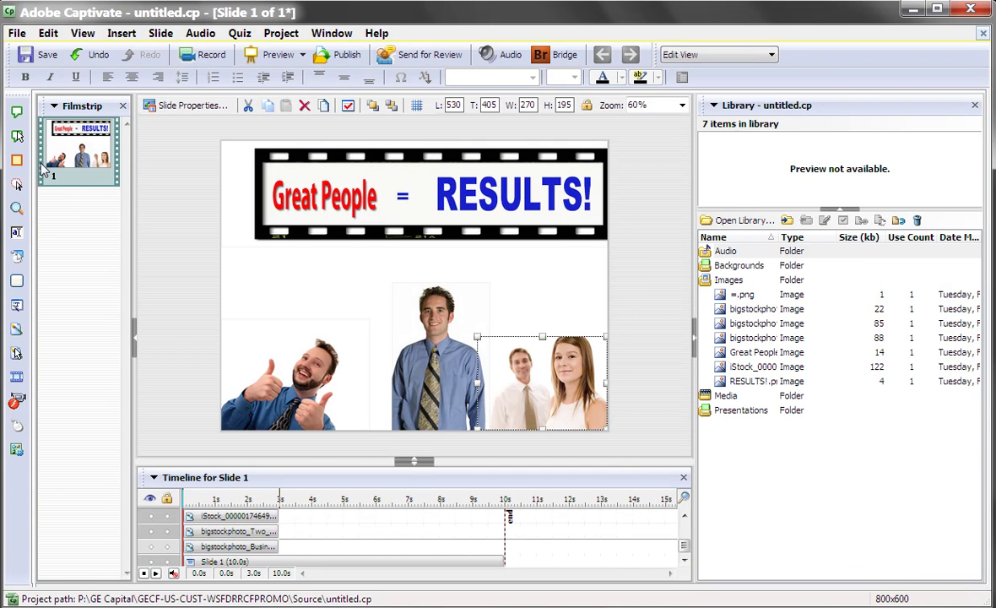
pyautogui.doubleClick(87, 159)
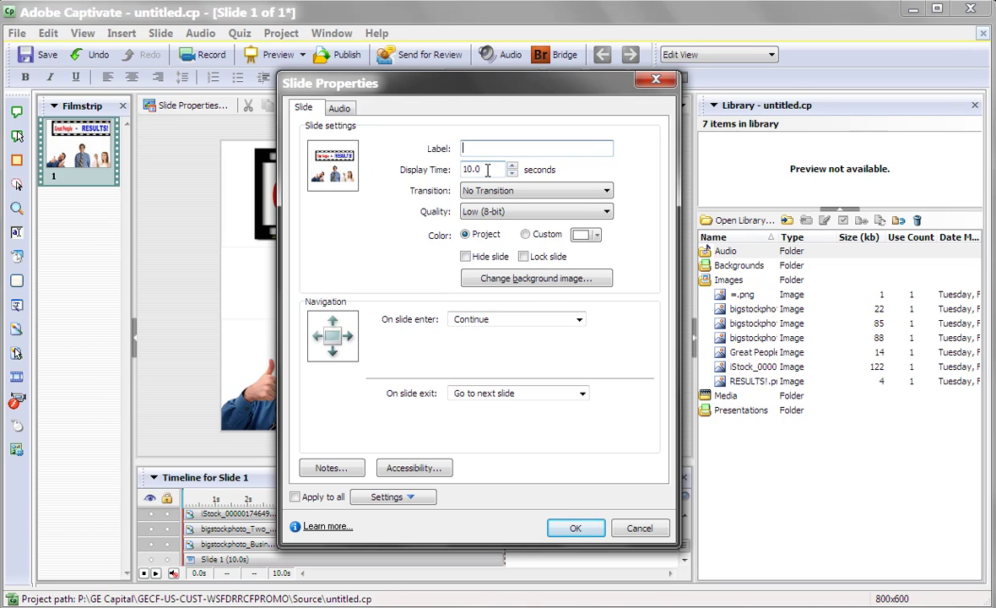
pyautogui.press('Escape')
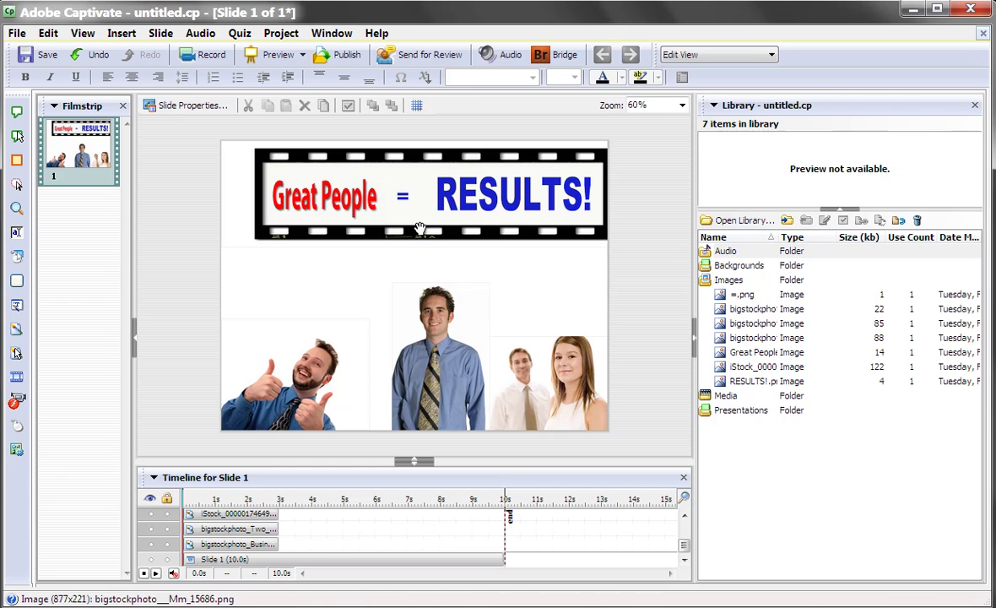
# Step: Set the thumbs-up man picture to display for the rest of the slide
pyautogui.doubleClick(305, 386)
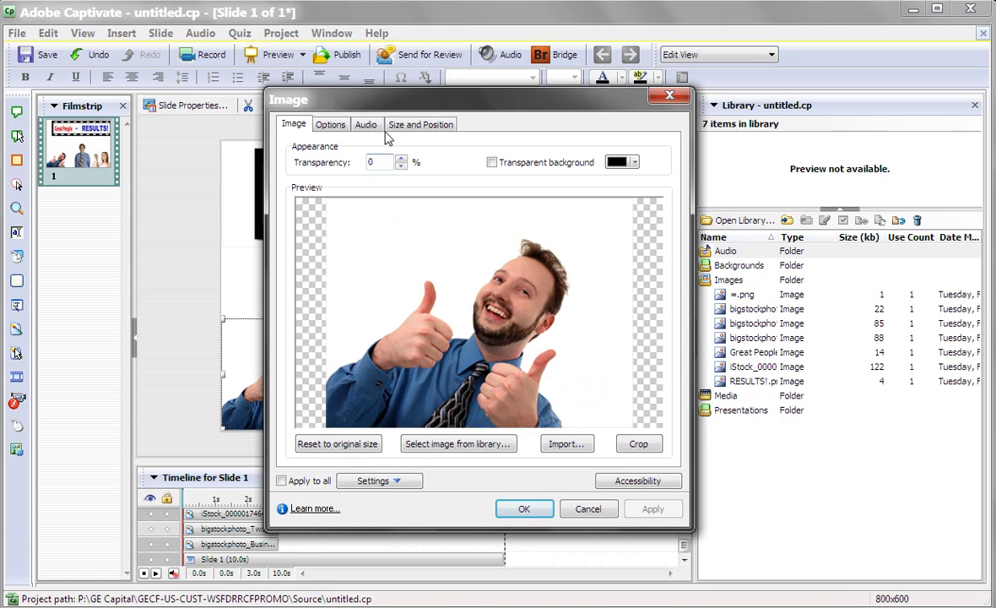
pyautogui.click(330, 127)
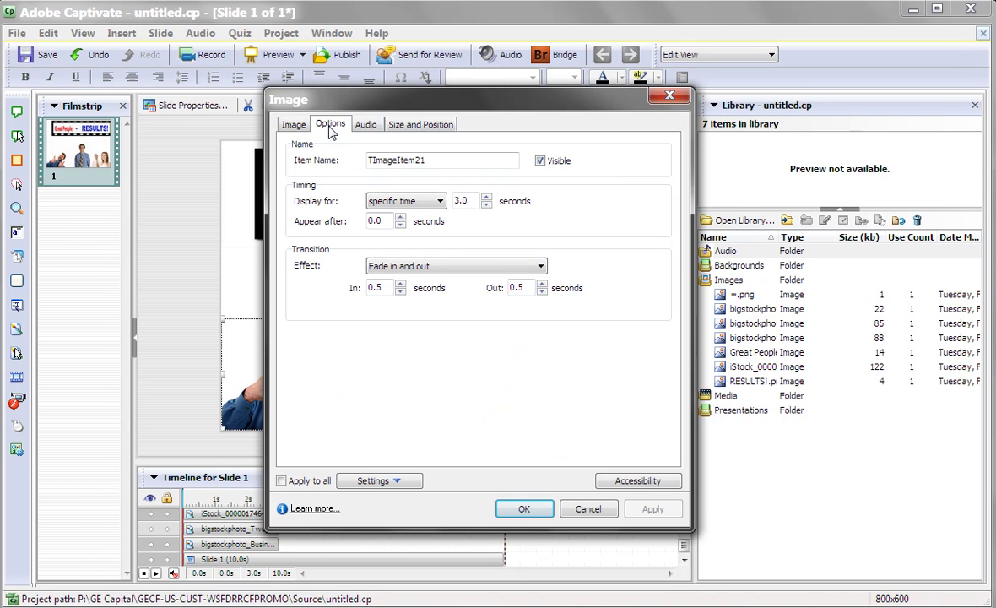
pyautogui.click(397, 203)
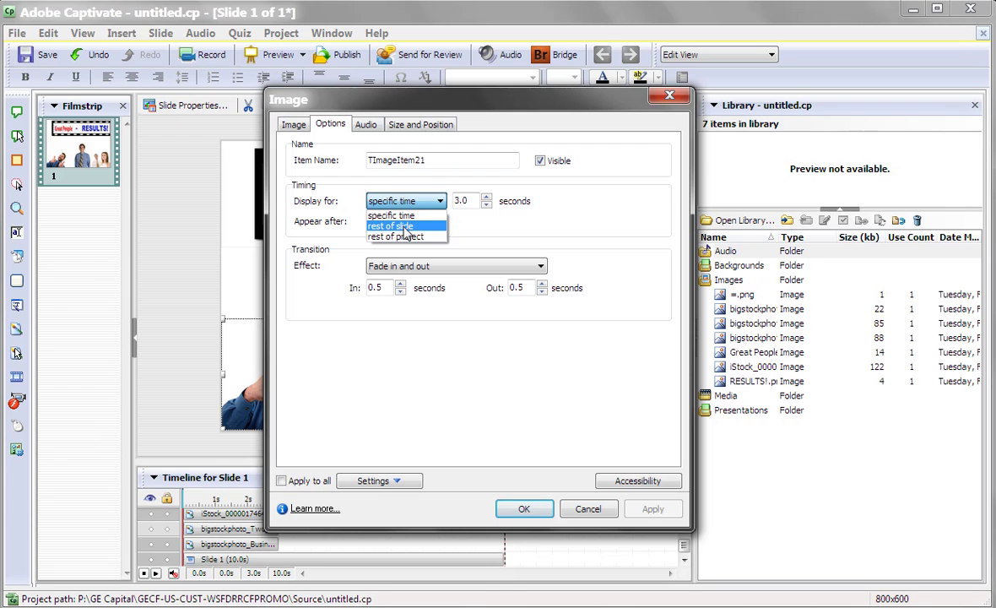
pyautogui.click(406, 226)
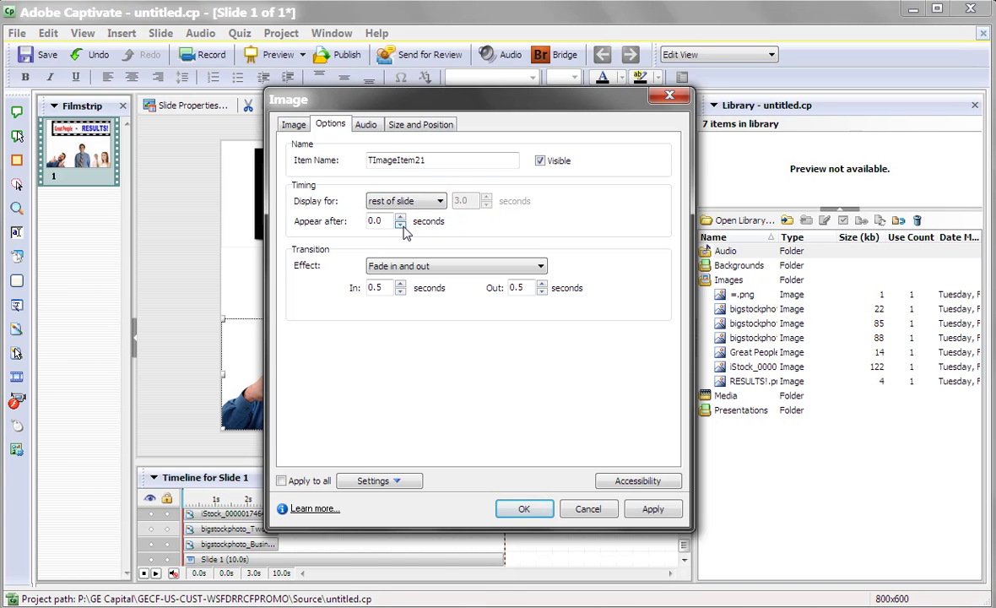
pyautogui.press('Return')
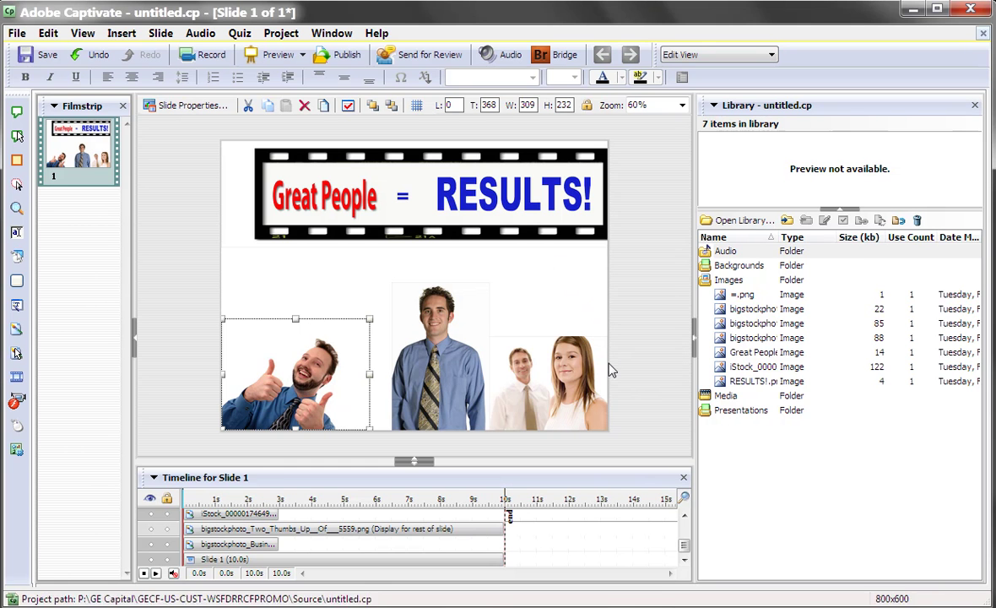
# Step: Set the picture of the standing man with the tie to display for the rest of the slide
pyautogui.doubleClick(469, 371)
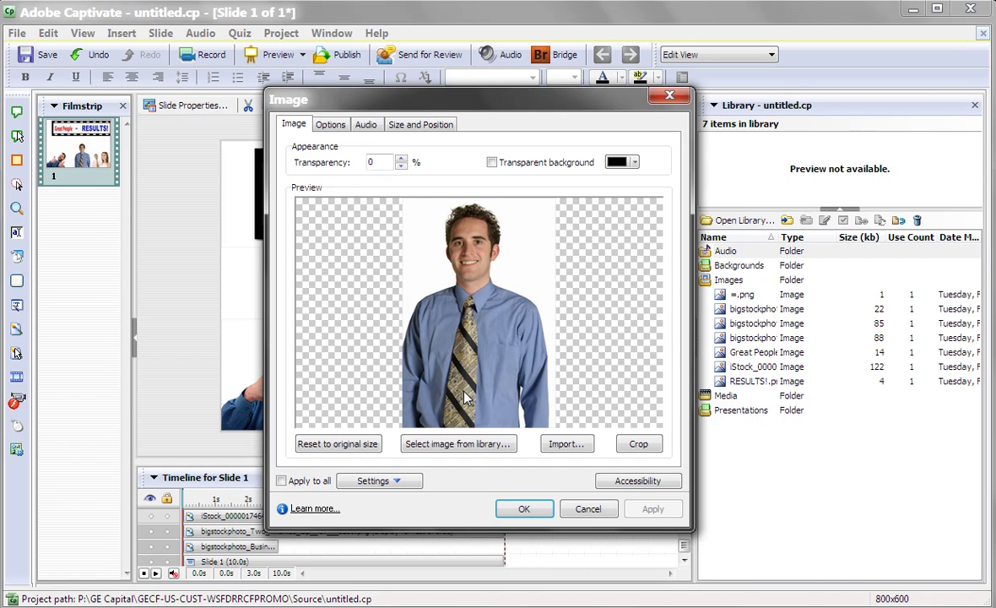
pyautogui.click(332, 125)
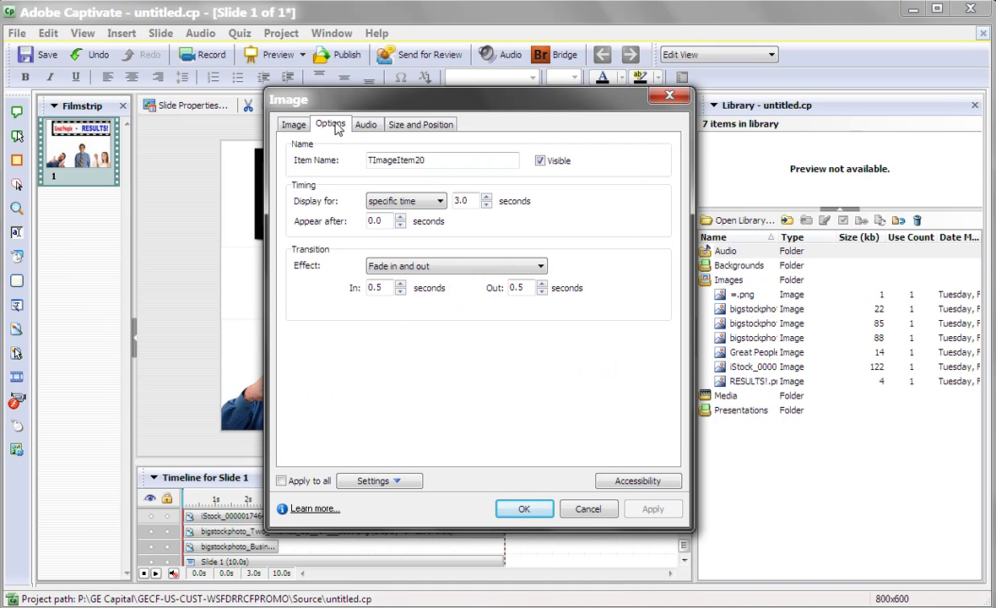
pyautogui.click(384, 201)
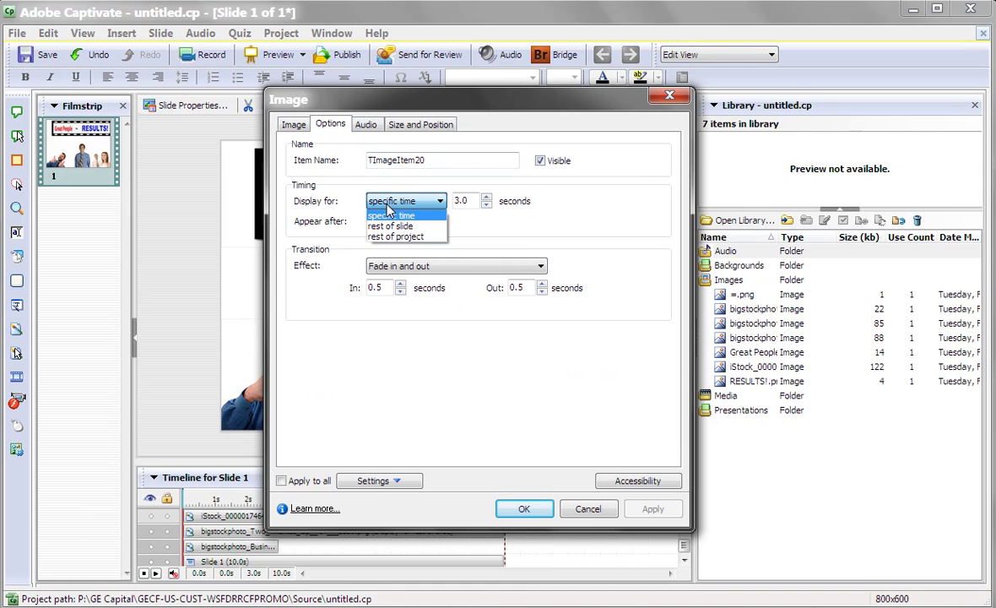
pyautogui.click(402, 226)
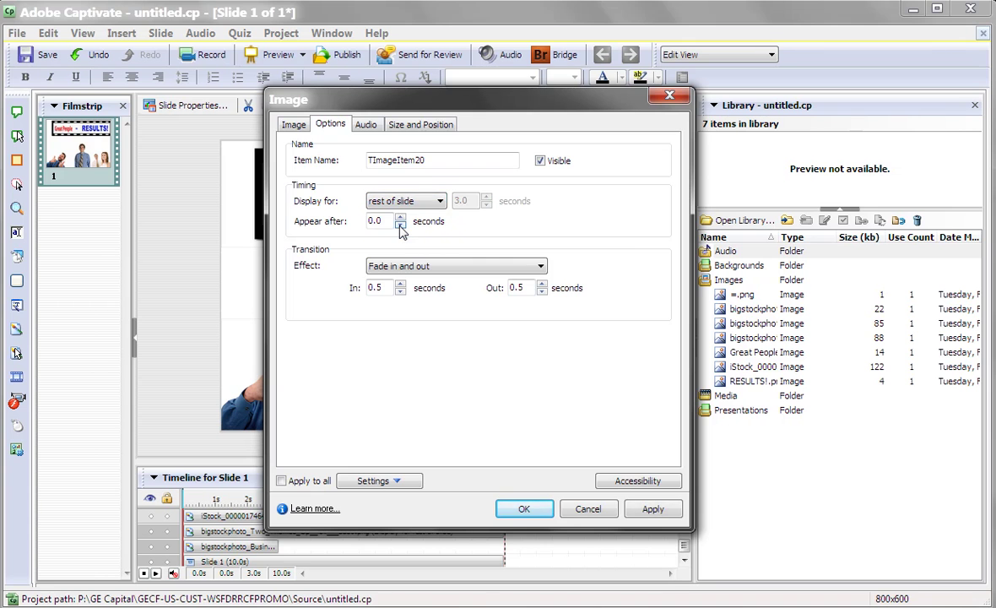
pyautogui.press('Return')
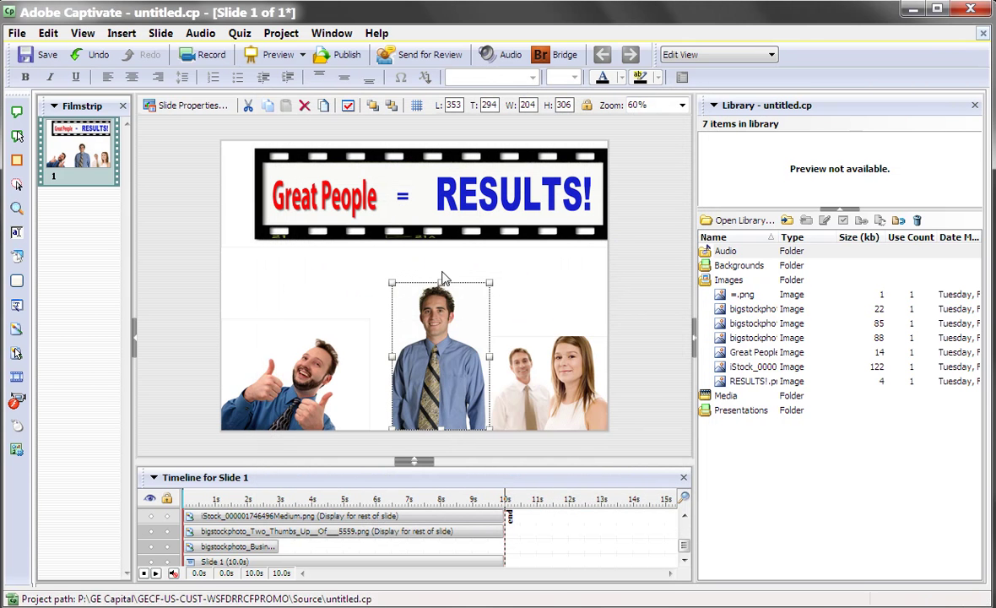
# Step: Set the picture of the man and woman to display for the rest of the slide and preview the project
pyautogui.doubleClick(571, 395)
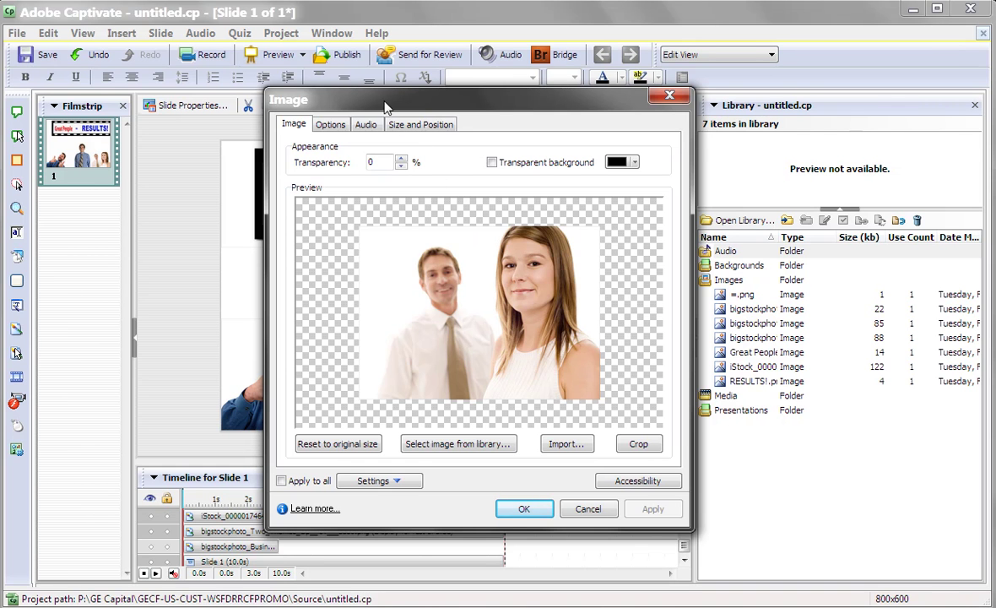
pyautogui.click(343, 128)
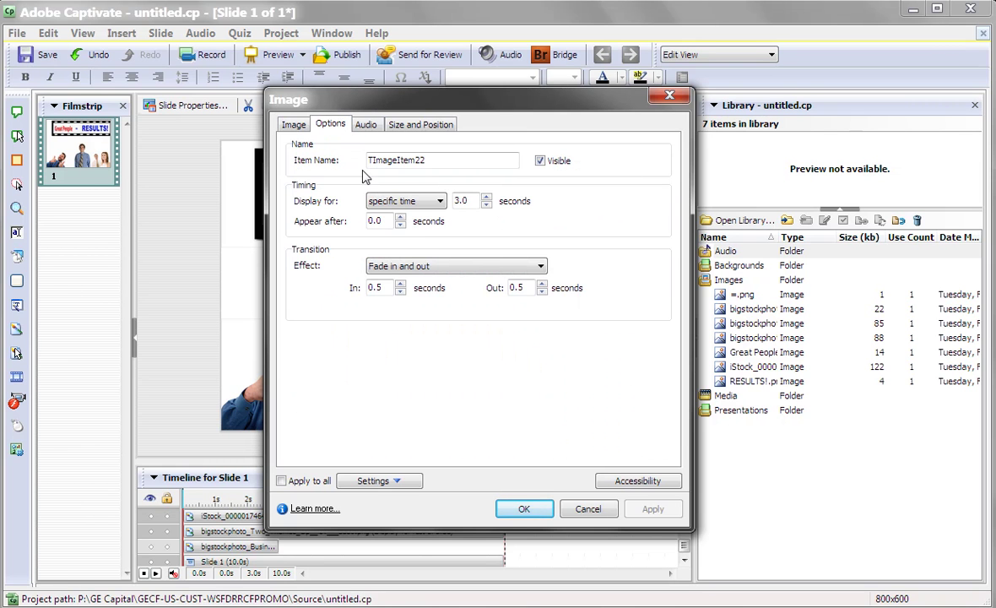
pyautogui.click(391, 201)
pyautogui.click(395, 223)
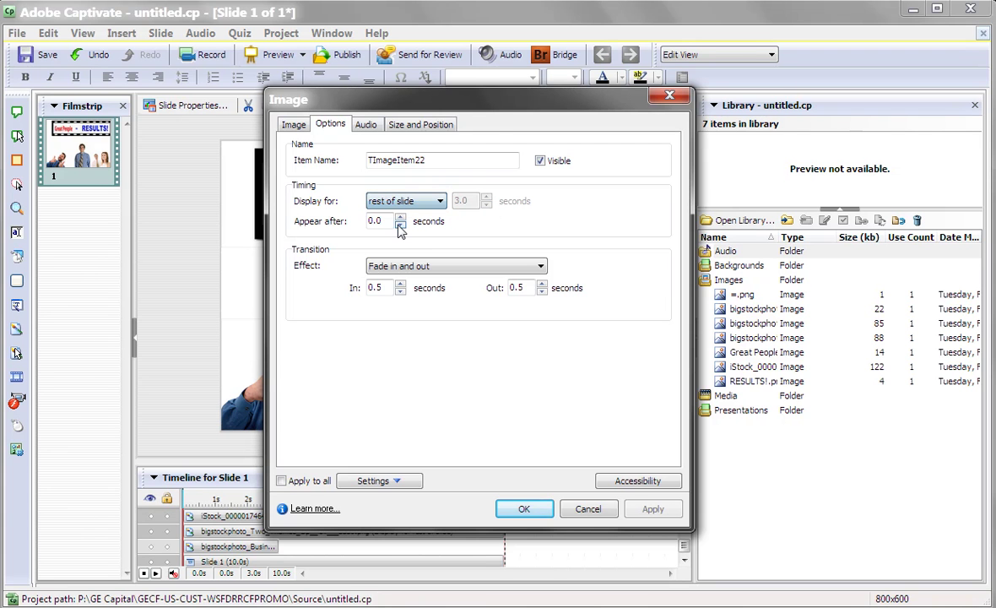
pyautogui.press('Return')
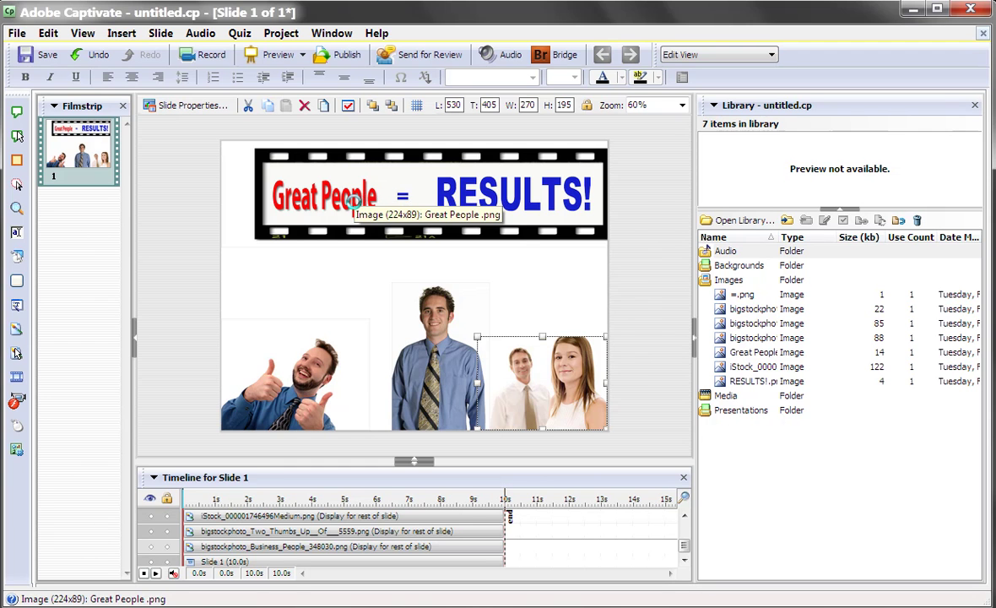
pyautogui.press('F4')
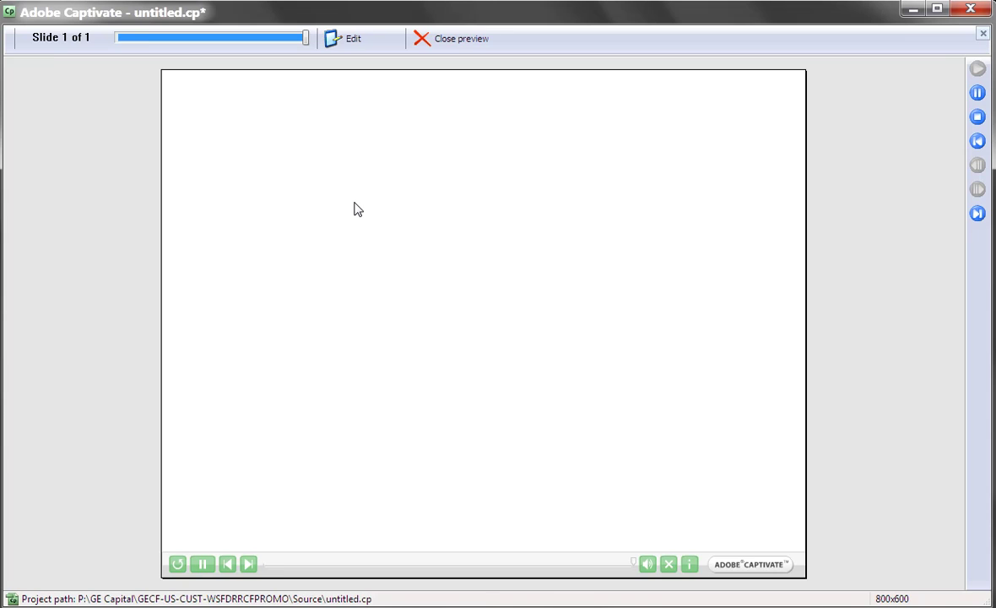
pyautogui.press('Escape')
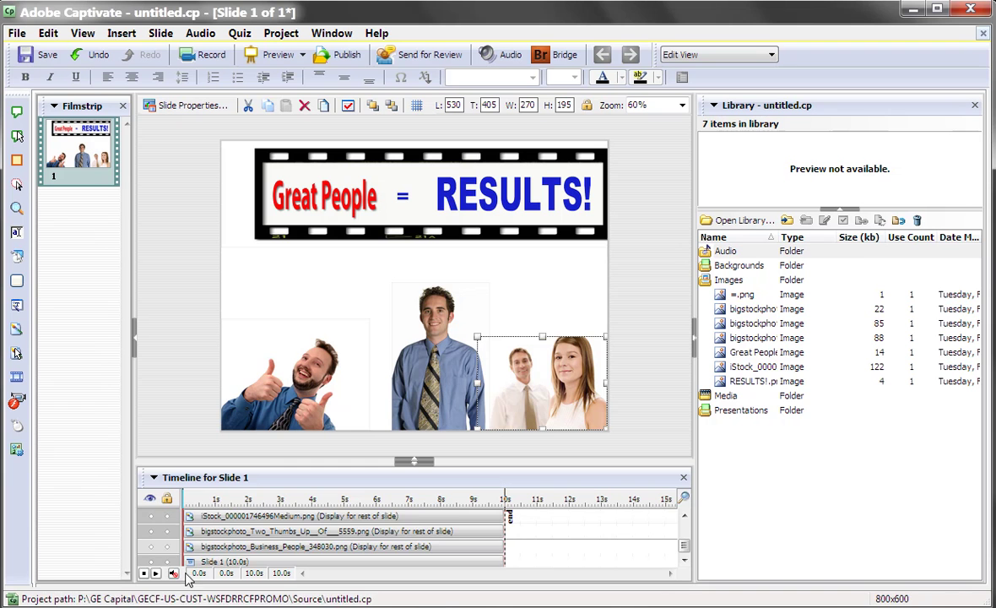
# Step: Stagger start times on the timeline: RESULTS! about 2.5 s, the equals sign 3.5 s, Great People 2.3 s, film strip 5.0 s, and preview the slide
pyautogui.click(229, 532)
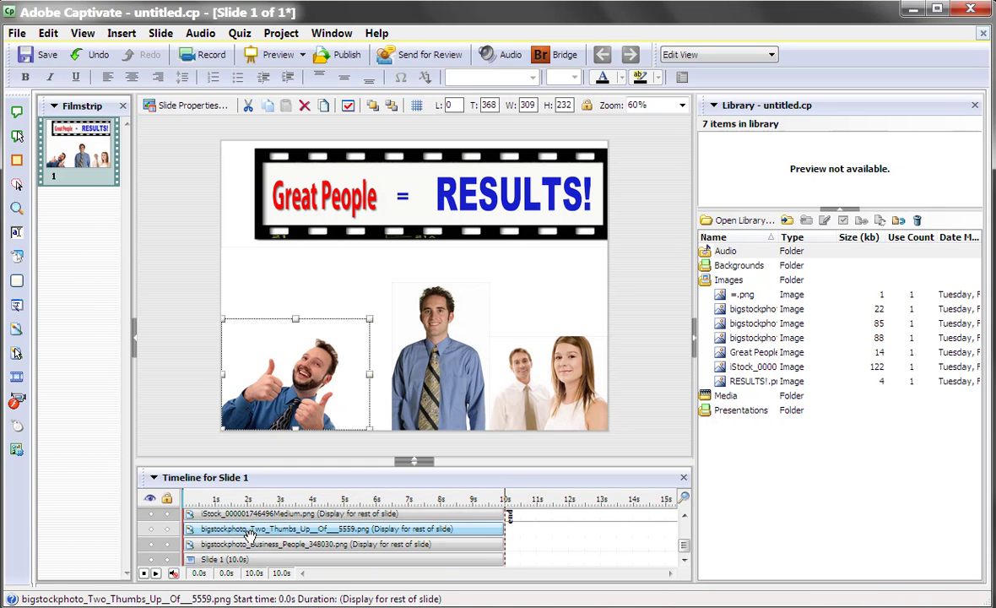
pyautogui.scroll(3, 255, 544)
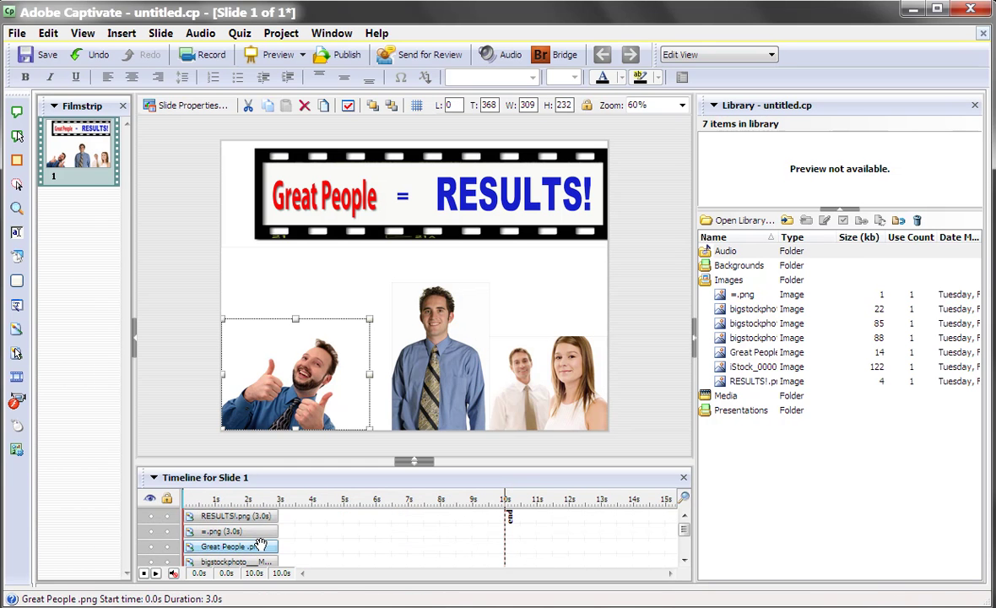
pyautogui.scroll(-3, 253, 540)
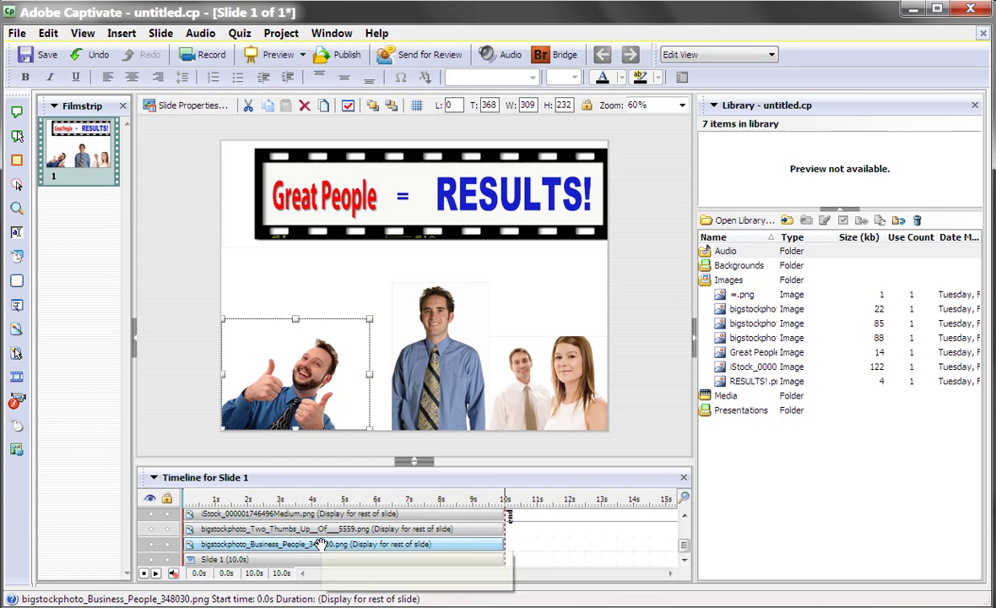
pyautogui.scroll(3, 321, 542)
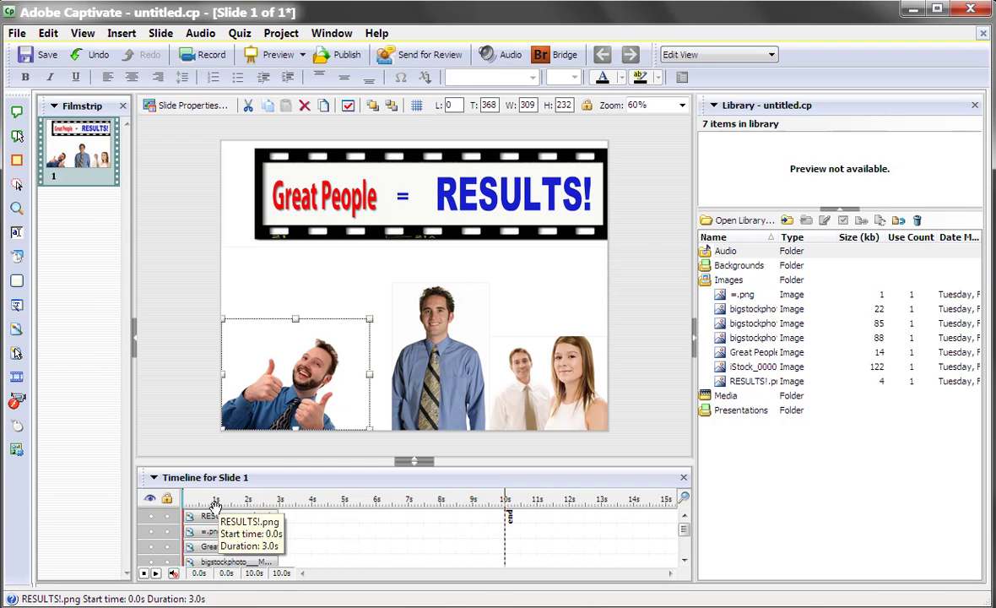
pyautogui.moveTo(233, 517); pyautogui.dragTo(381, 532)
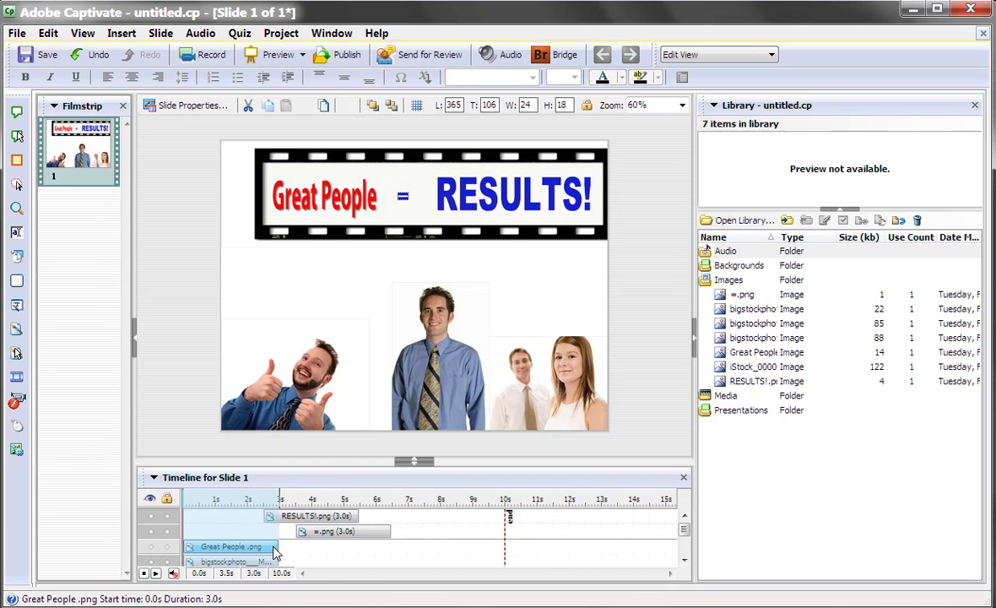
pyautogui.moveTo(198, 547); pyautogui.dragTo(273, 547)
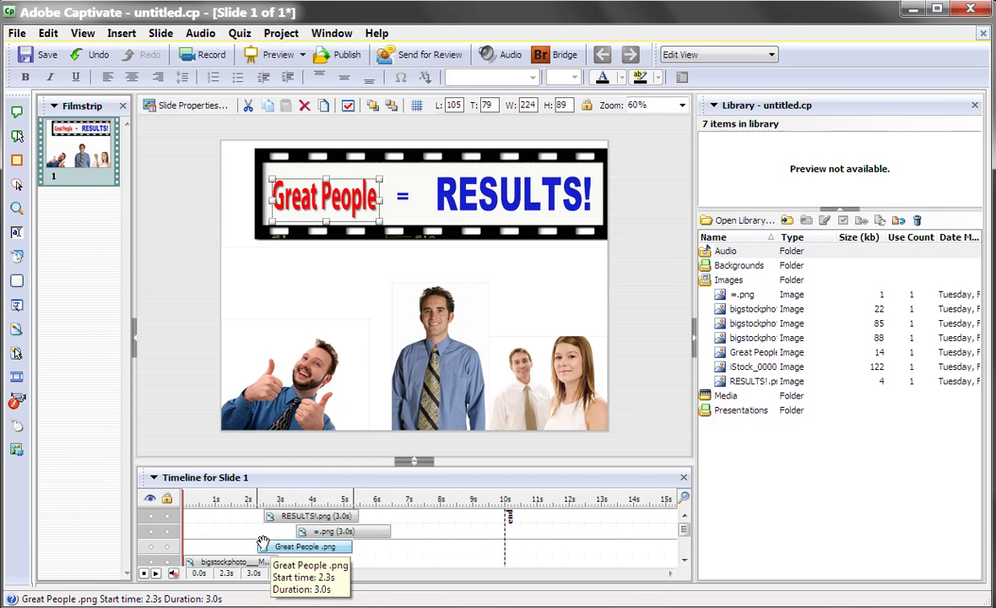
pyautogui.moveTo(255, 561); pyautogui.dragTo(416, 550)
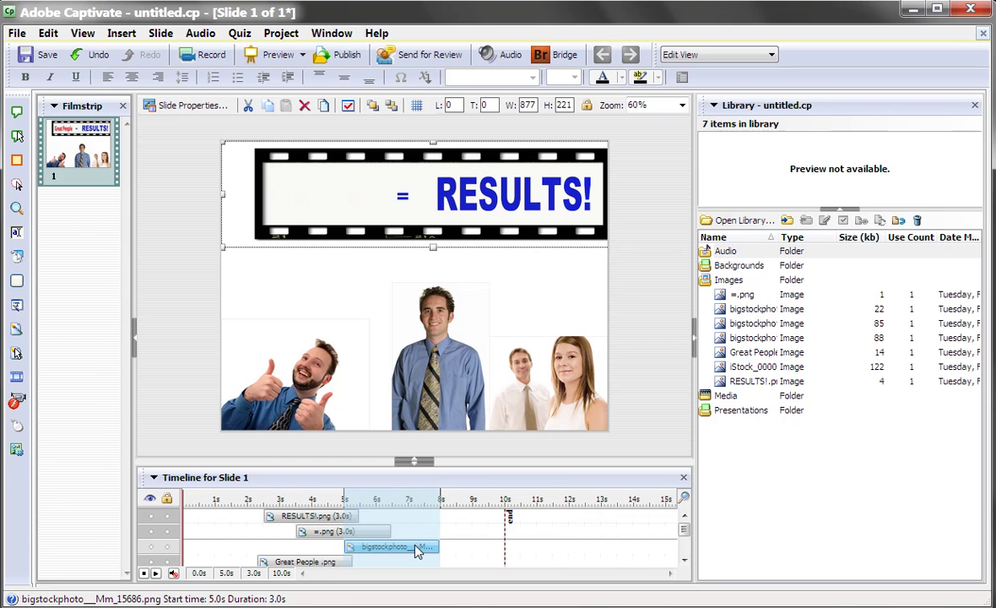
pyautogui.click(311, 561)
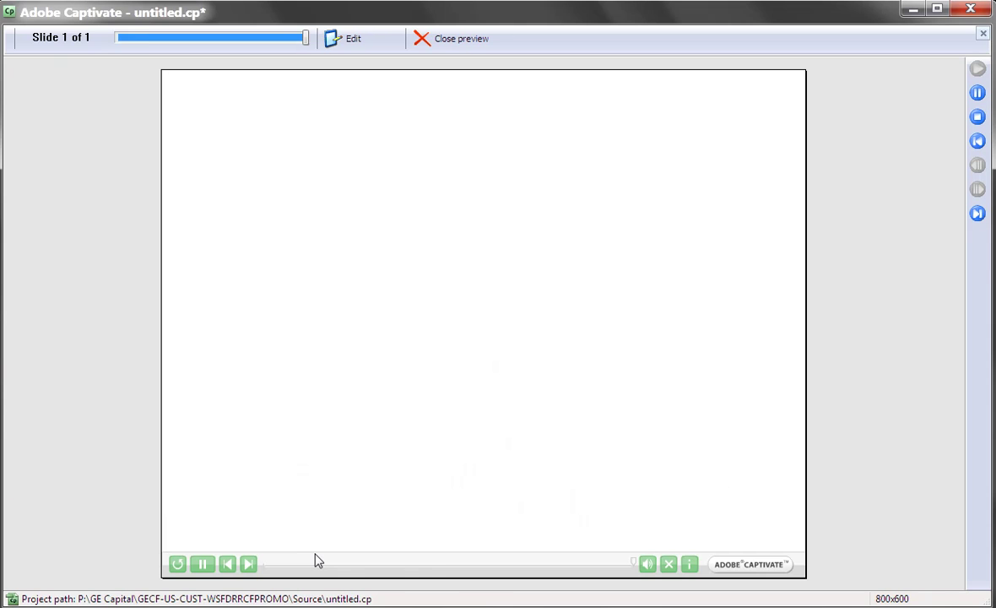
pyautogui.press('Escape')
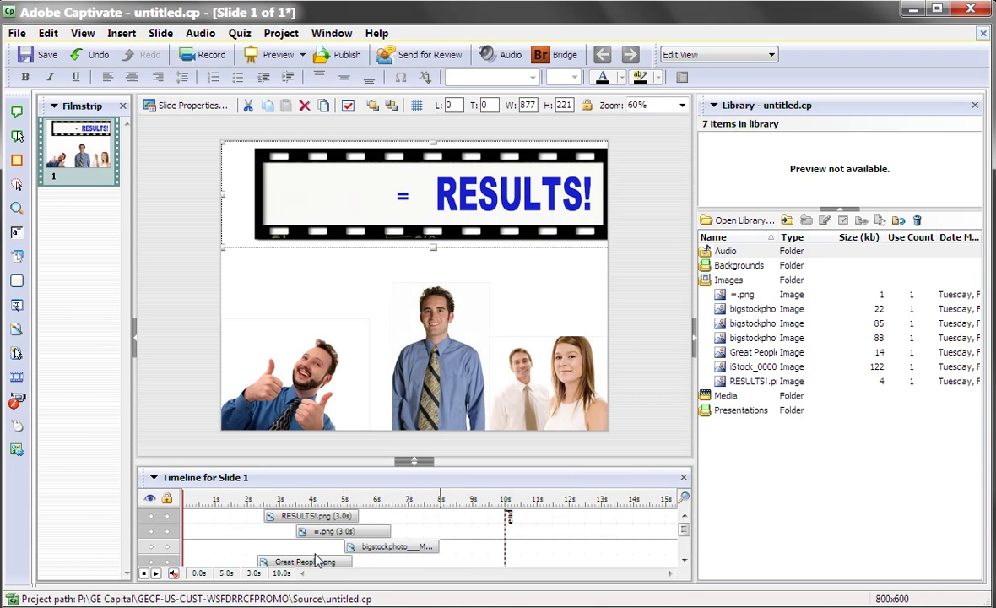